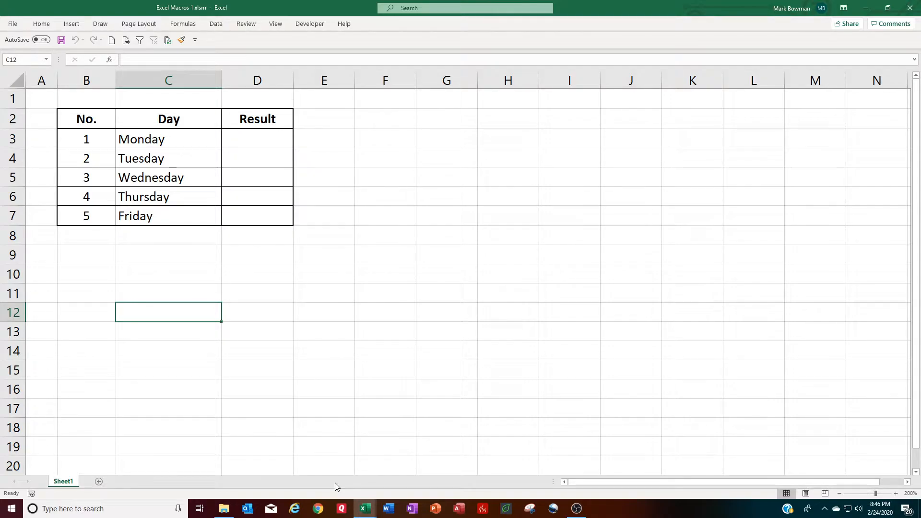
Step: In the Book7 workbook, start recording a macro named MyFirstMacro with the description "A Simple Macro"
{"action": "mouse_move", "coordinate": [369, 511]}
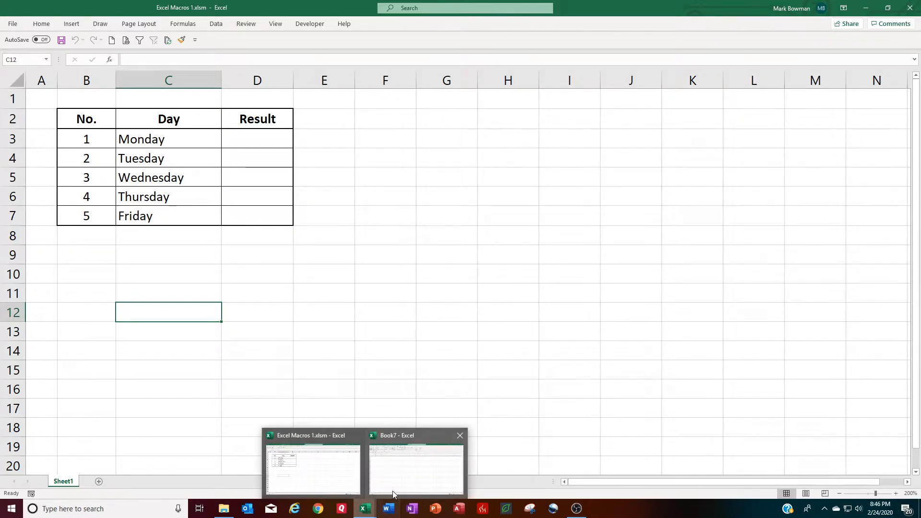
{"action": "left_click", "coordinate": [398, 486]}
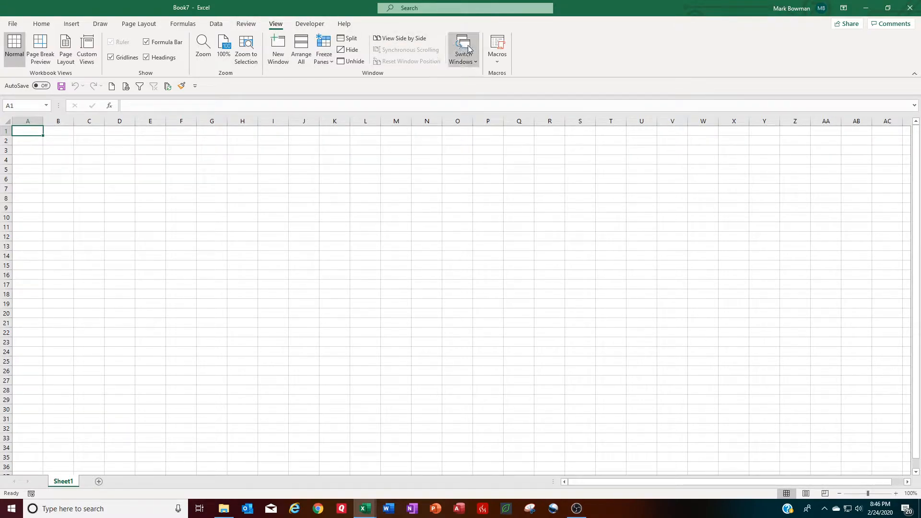
{"action": "left_click", "coordinate": [504, 68]}
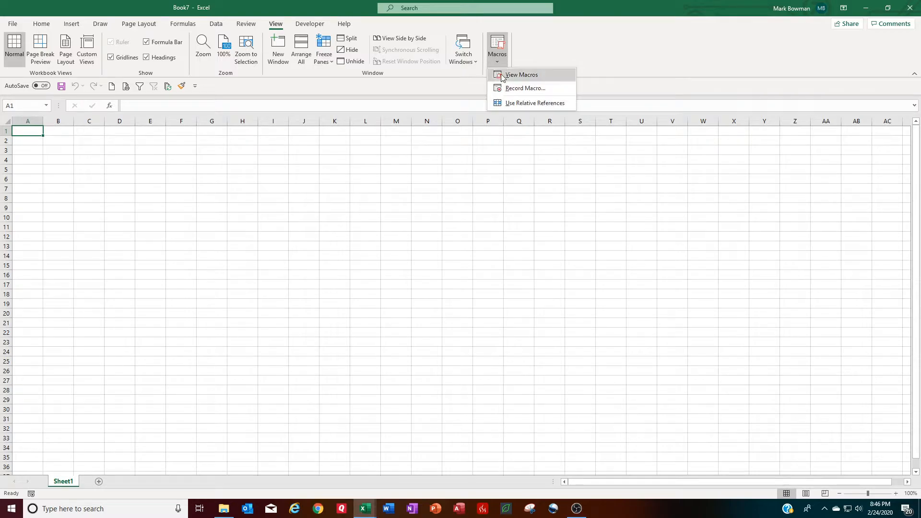
{"action": "left_click", "coordinate": [506, 88]}
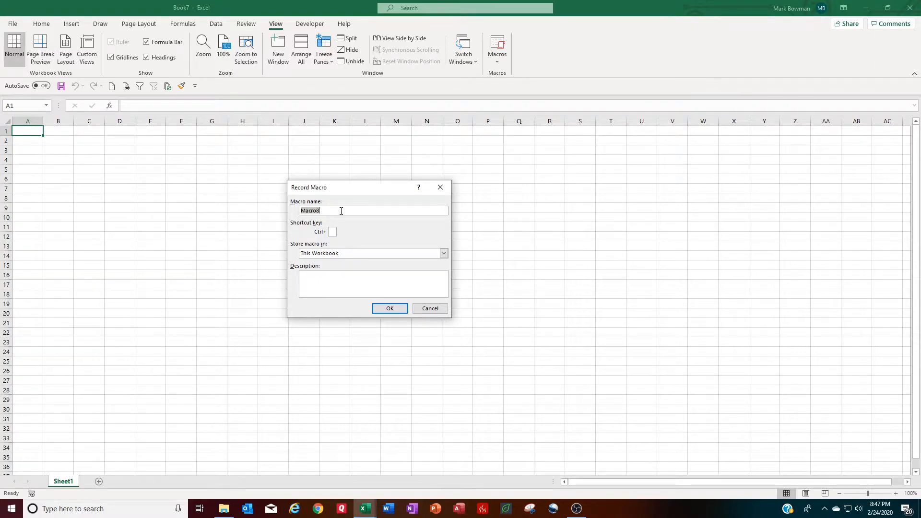
{"action": "type", "text": "MyFirstMca"}
{"action": "key", "text": "BackSpace"}
{"action": "key", "text": "BackSpace"}
{"action": "type", "text": "acro"}
{"action": "left_click", "coordinate": [322, 277]}
{"action": "type", "text": "A Simple Macro"}
{"action": "left_click", "coordinate": [379, 309]}
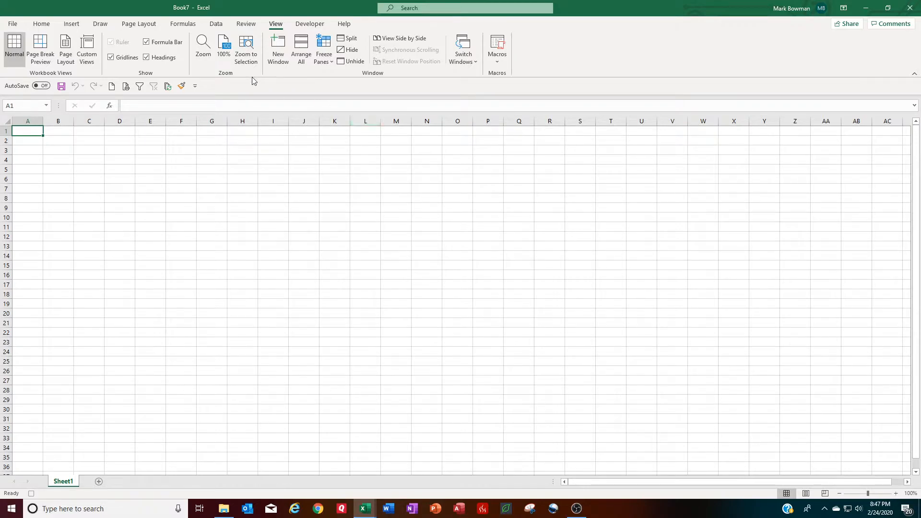
Step: Set the worksheet's zoom magnification to 200%
{"action": "left_click", "coordinate": [204, 48]}
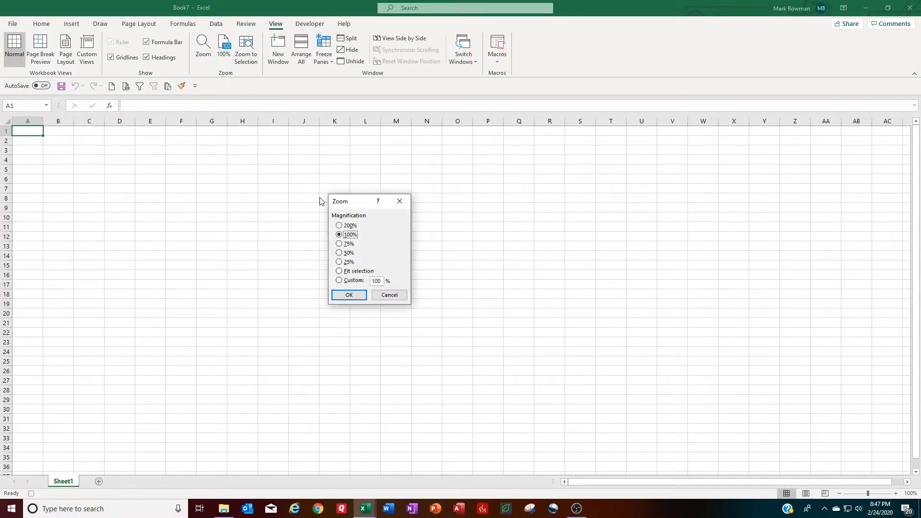
{"action": "left_click", "coordinate": [342, 226]}
{"action": "left_click", "coordinate": [348, 296]}
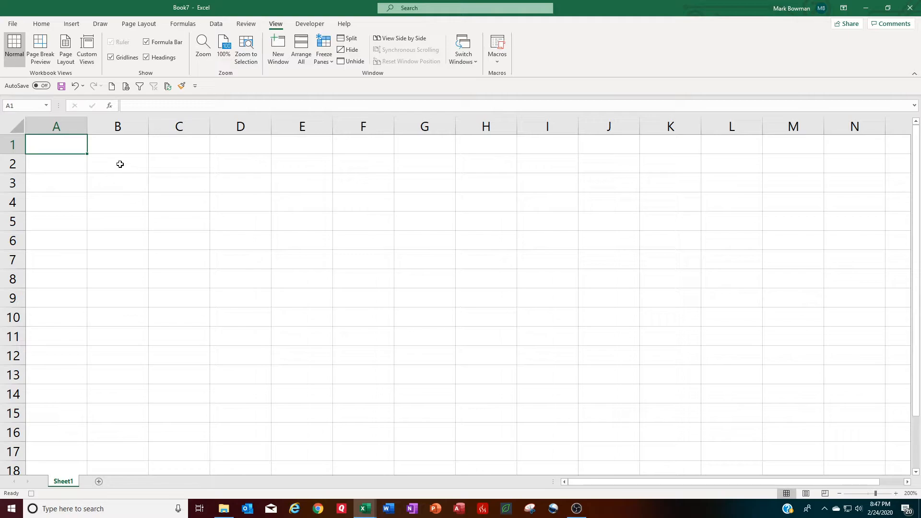
Step: Enter the headers No., Day and Result in cells B2, C2 and D2
{"action": "left_click", "coordinate": [120, 165]}
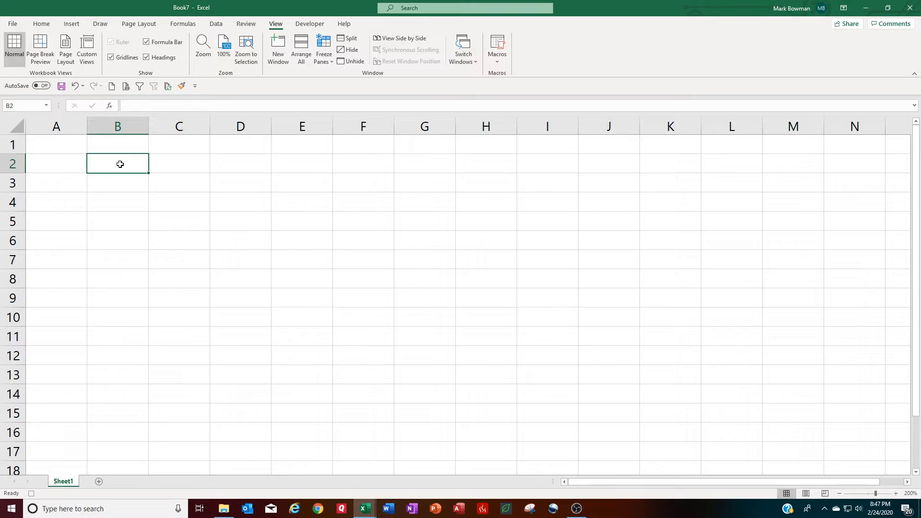
{"action": "type", "text": "No."}
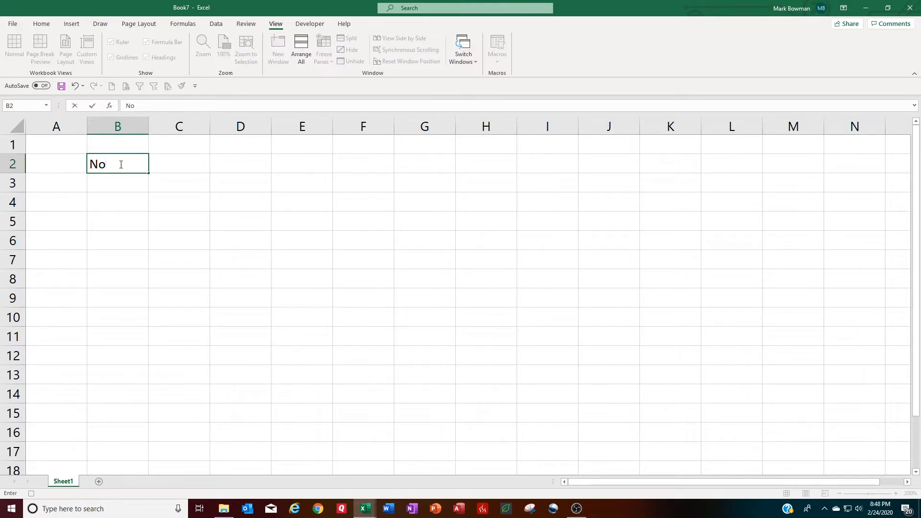
{"action": "key", "text": "Tab"}
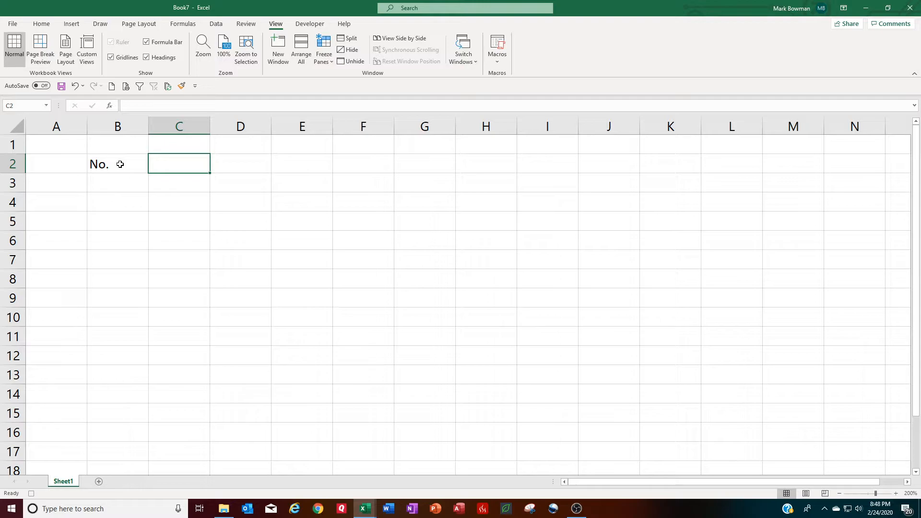
{"action": "type", "text": "Day"}
{"action": "key", "text": "Tab"}
{"action": "type", "text": "Result"}
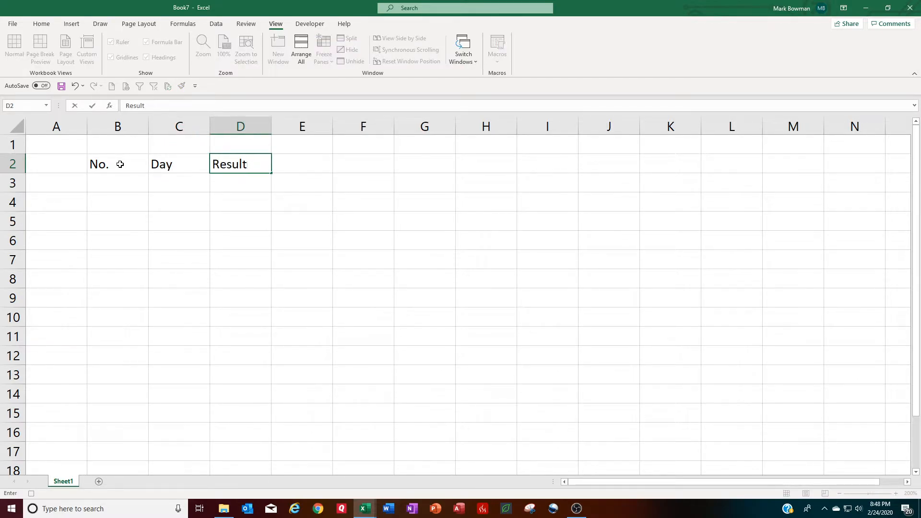
Step: Enter 1 in B3 and Monday in C3, and fill both series down to row 7
{"action": "left_click", "coordinate": [110, 182]}
{"action": "type", "text": "1"}
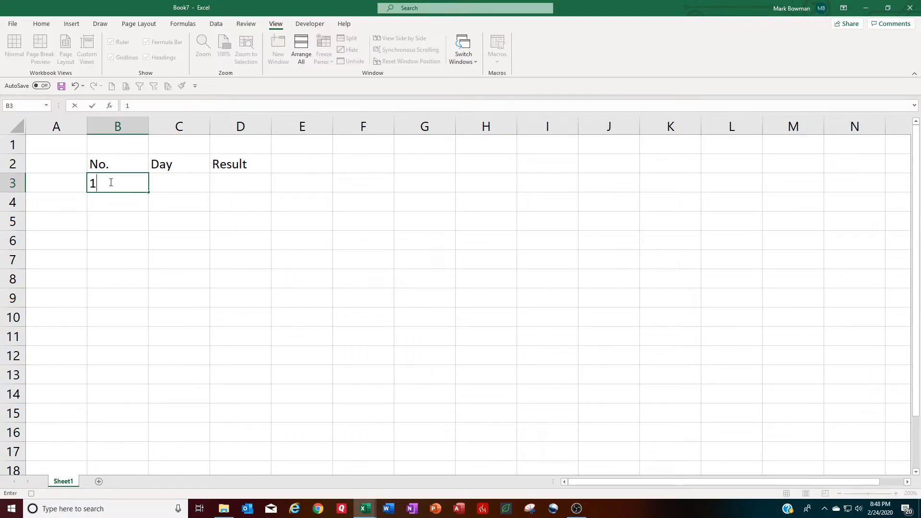
{"action": "key", "text": "Tab"}
{"action": "type", "text": "Monday"}
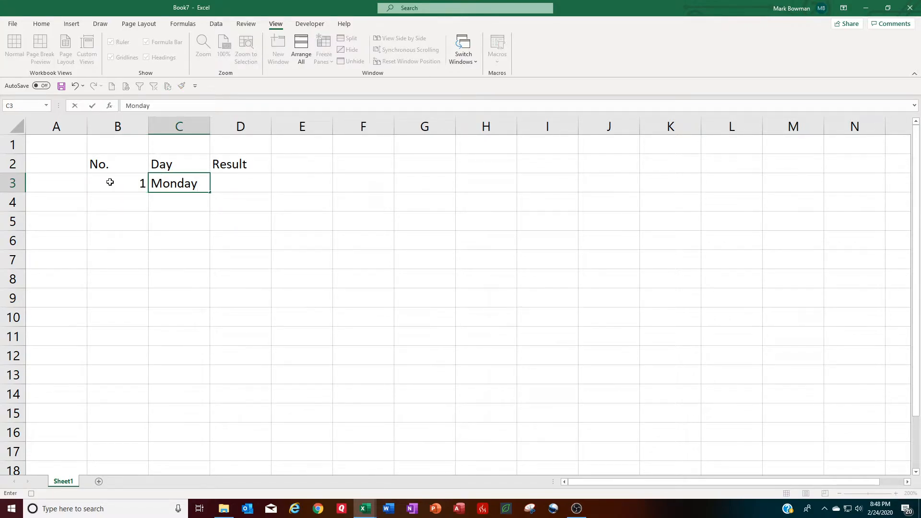
{"action": "left_click_drag", "start_coordinate": [110, 182], "coordinate": [211, 266]}
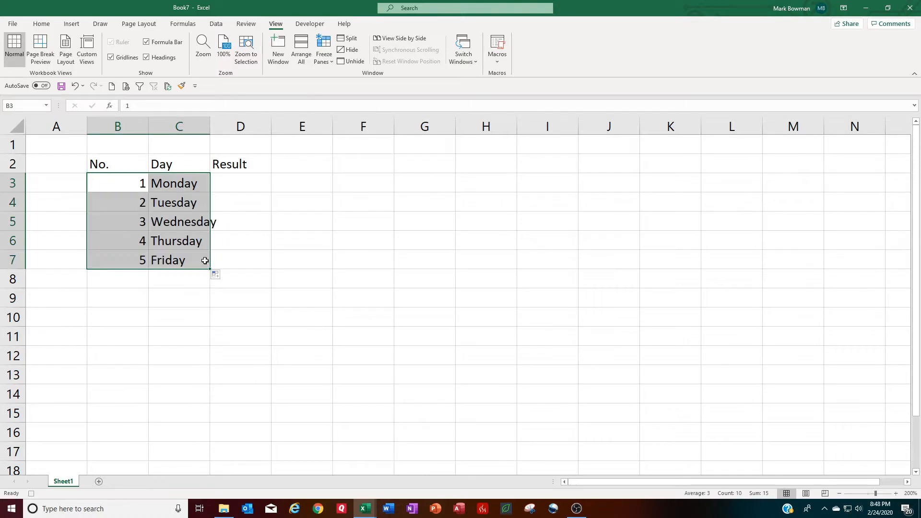
Step: Centre the contents of column B horizontally and set its column width to 8
{"action": "left_click", "coordinate": [113, 126]}
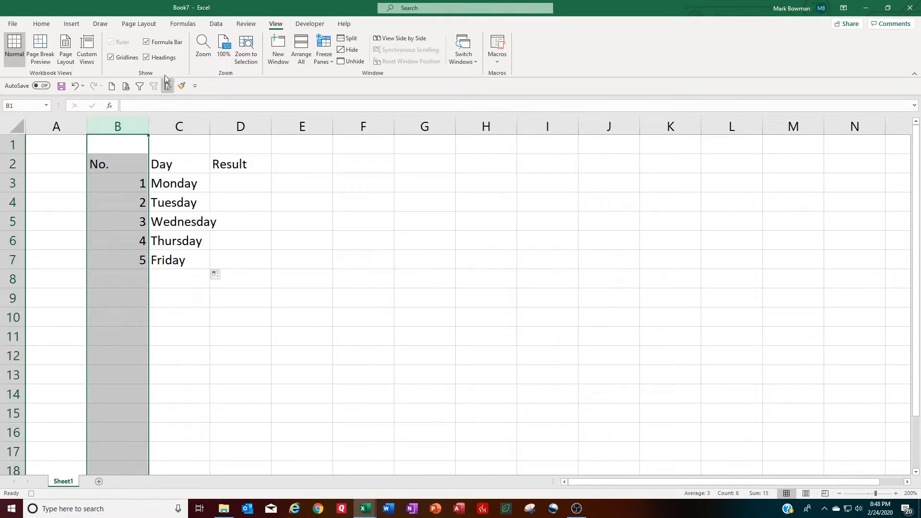
{"action": "left_click", "coordinate": [41, 23]}
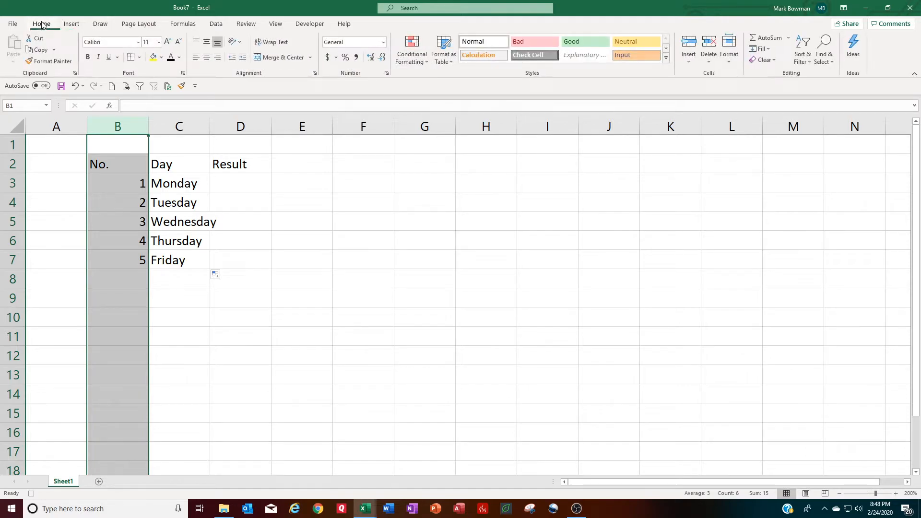
{"action": "left_click", "coordinate": [206, 57]}
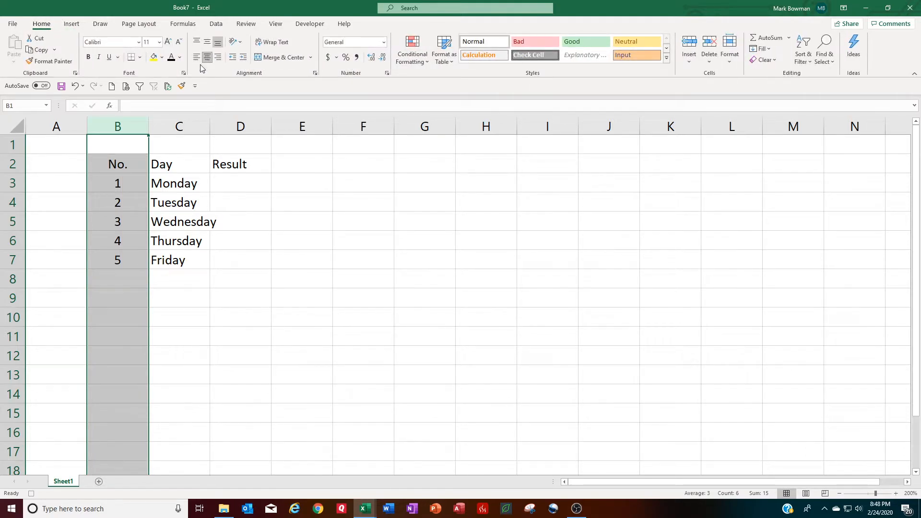
{"action": "right_click", "coordinate": [129, 129]}
{"action": "left_click", "coordinate": [153, 267]}
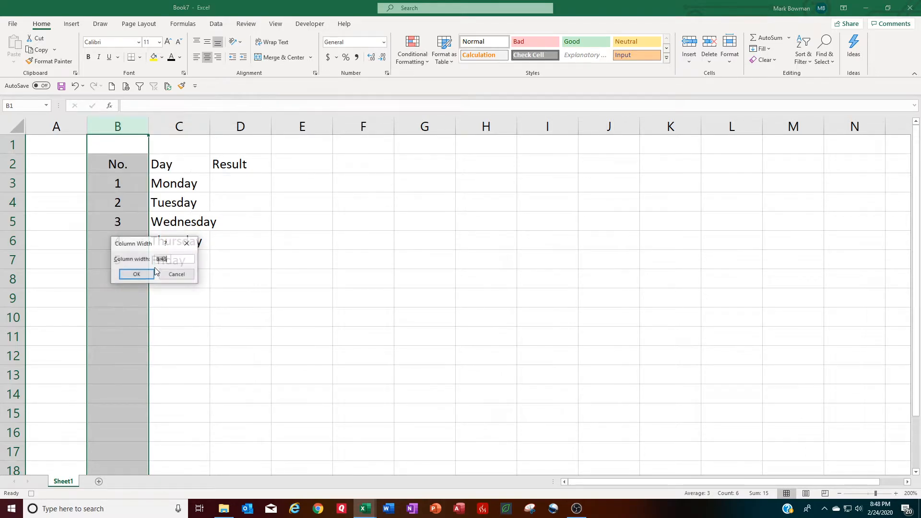
{"action": "type", "text": "8"}
{"action": "key", "text": "Return"}
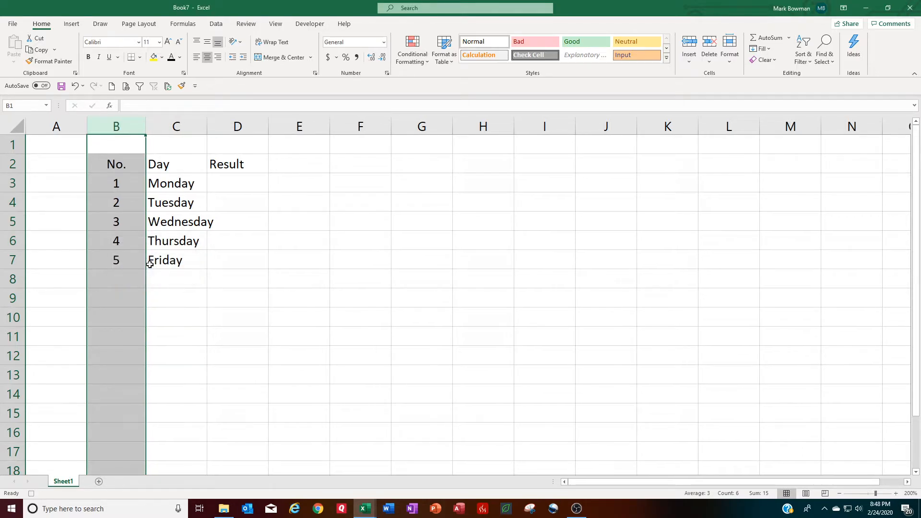
Step: Set the width of column C, which holds the days, to 15
{"action": "left_click", "coordinate": [174, 128]}
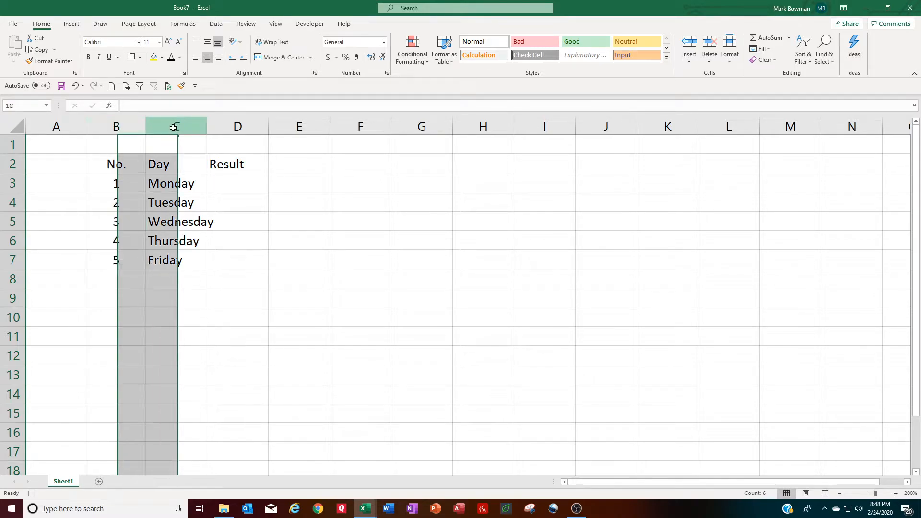
{"action": "right_click", "coordinate": [174, 130]}
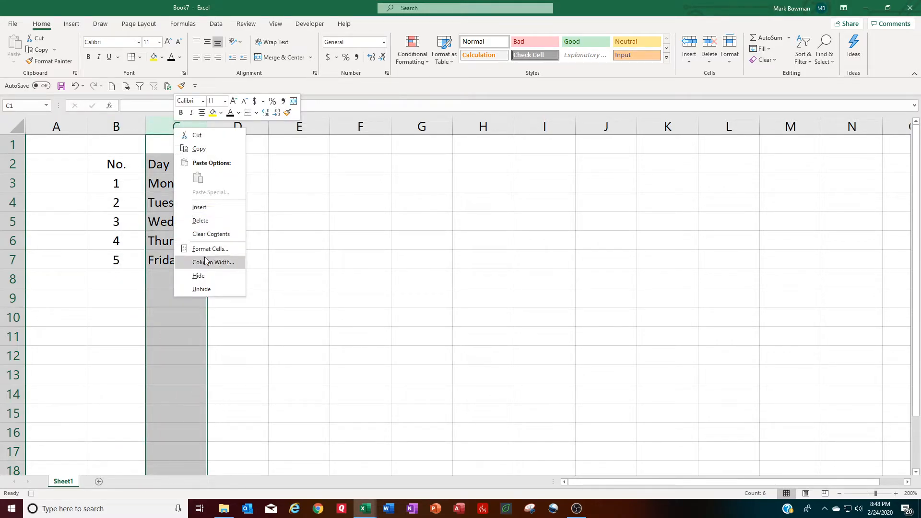
{"action": "left_click", "coordinate": [205, 262]}
{"action": "type", "text": "15"}
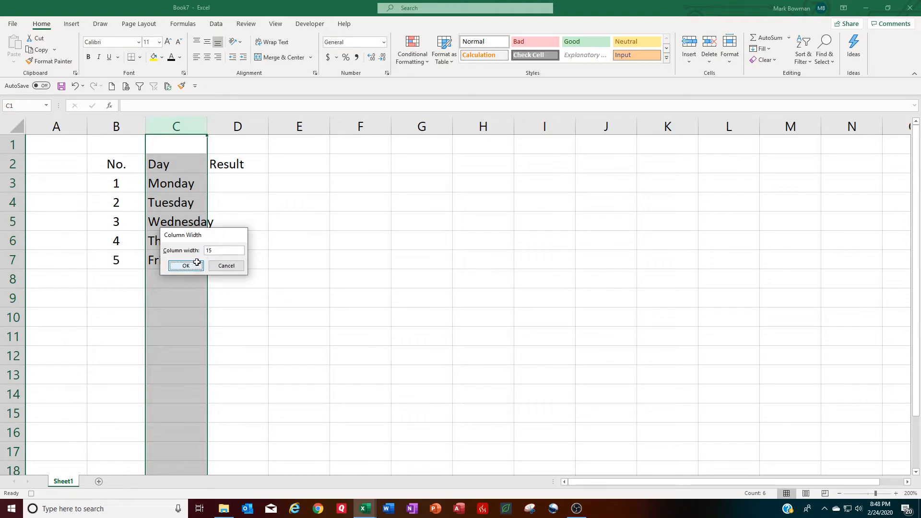
{"action": "key", "text": "Return"}
Step: Set the width of column D, the Result column, to 10
{"action": "left_click", "coordinate": [282, 128]}
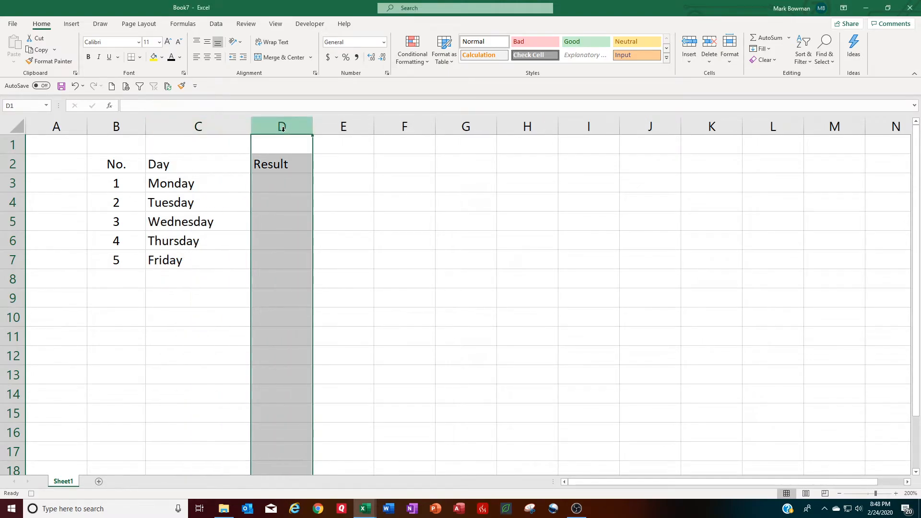
{"action": "right_click", "coordinate": [285, 131]}
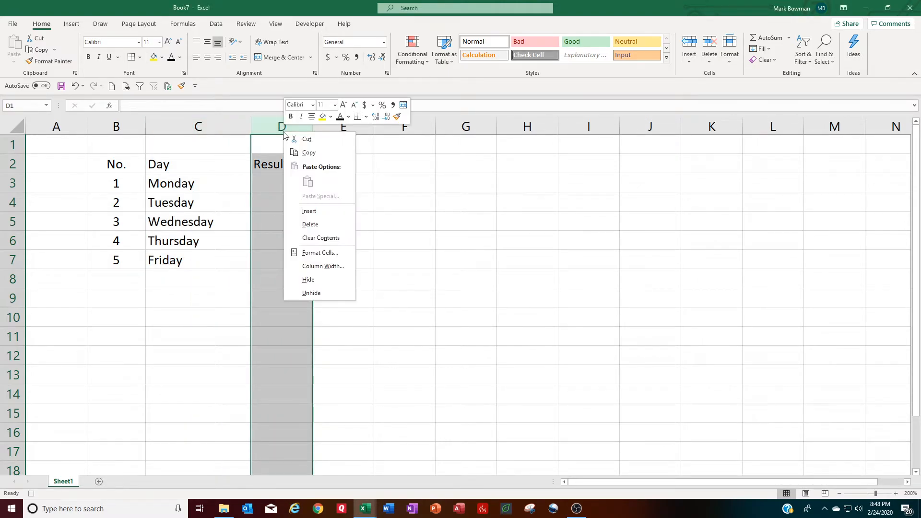
{"action": "left_click", "coordinate": [319, 267]}
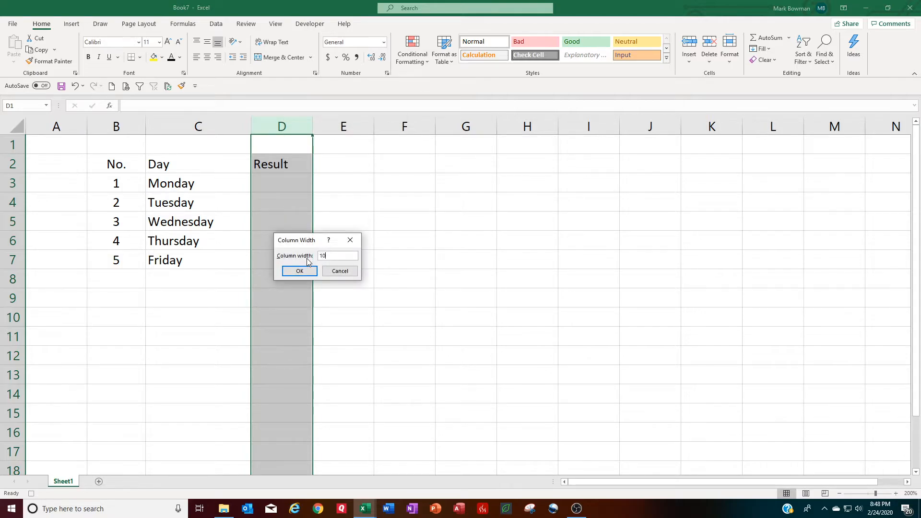
{"action": "type", "text": "10"}
{"action": "key", "text": "Return"}
Step: Centre the Day and Result headers and make all three headers in B2:D2 bold
{"action": "left_click", "coordinate": [215, 165]}
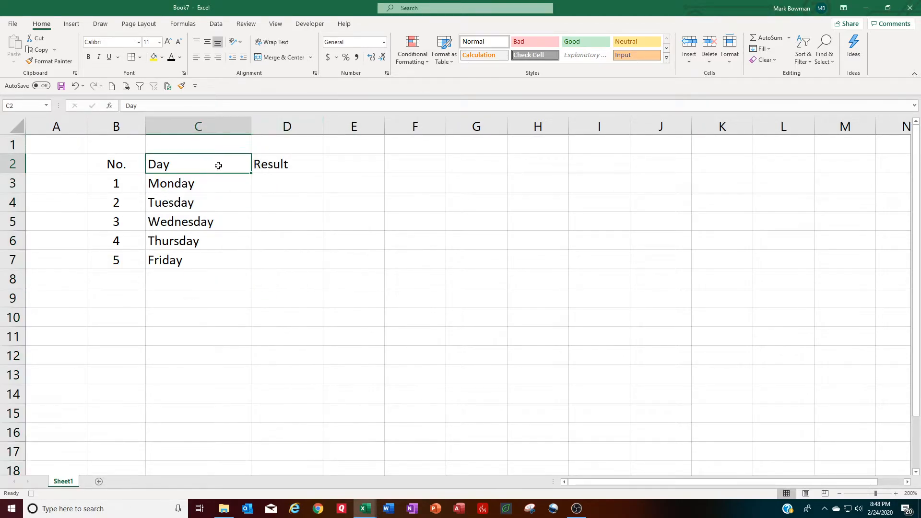
{"action": "left_click_drag", "start_coordinate": [214, 166], "coordinate": [262, 164]}
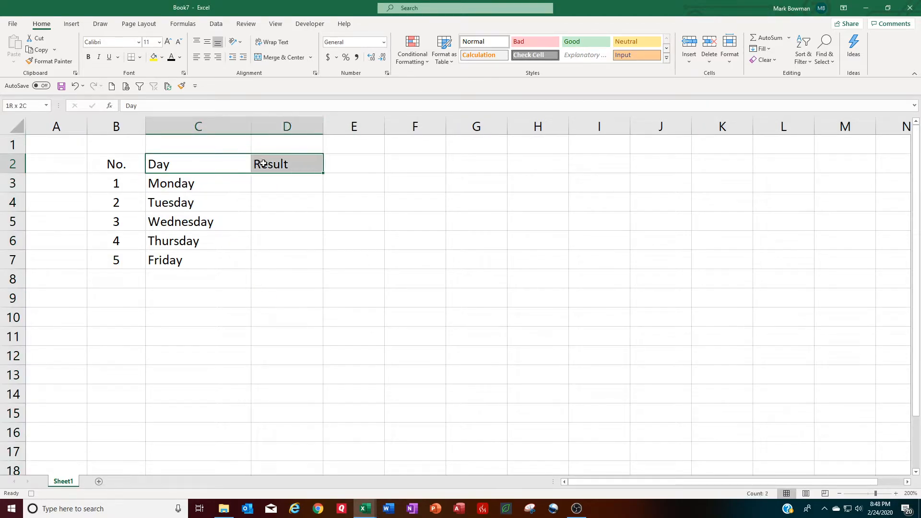
{"action": "left_click", "coordinate": [207, 57]}
{"action": "left_click_drag", "start_coordinate": [130, 160], "coordinate": [257, 164]}
{"action": "left_click", "coordinate": [89, 58]}
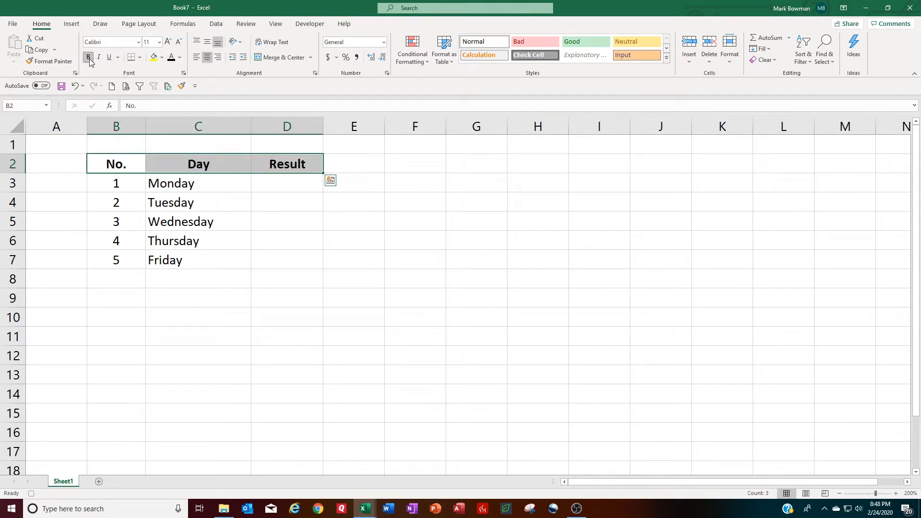
Step: Apply All Borders to the whole table in B2:D7
{"action": "left_click_drag", "start_coordinate": [97, 156], "coordinate": [270, 260]}
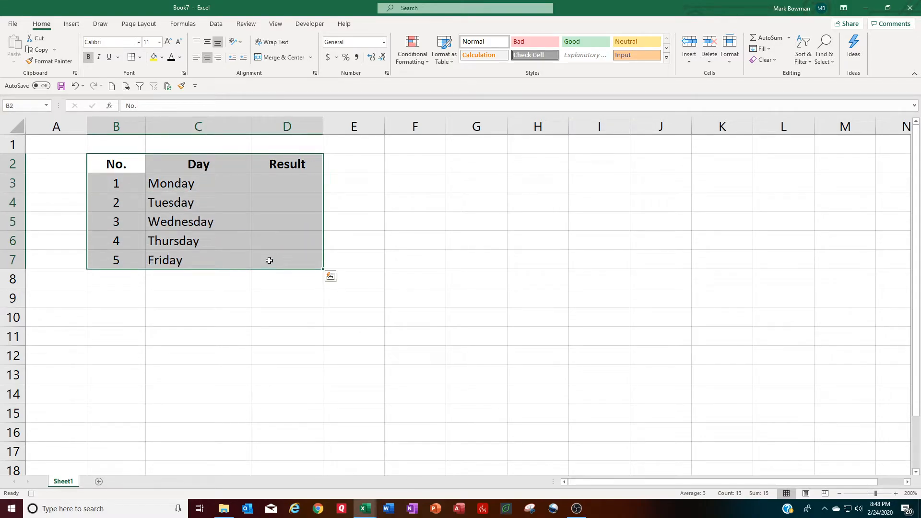
{"action": "left_click", "coordinate": [140, 58]}
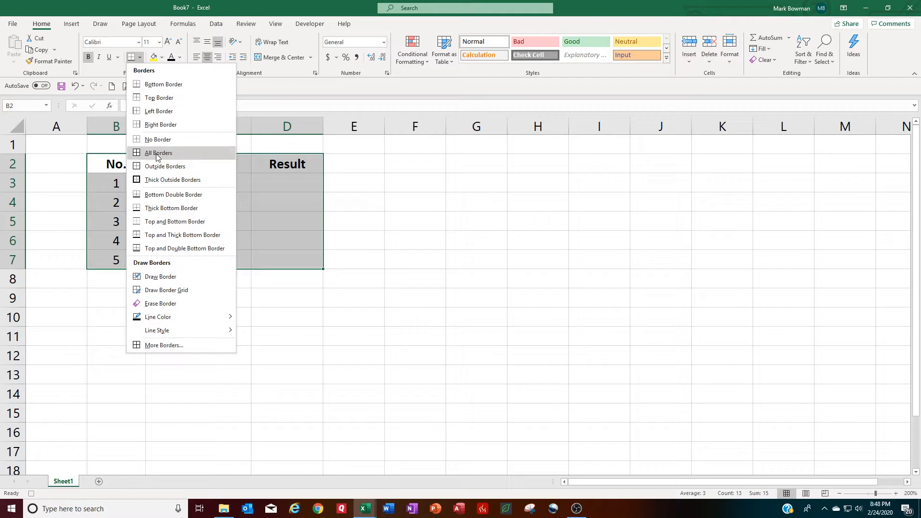
{"action": "left_click", "coordinate": [157, 153]}
Step: Add Thick Outside Borders around the header row B2:D2 and around the data rows B3:D7, and select cell E2
{"action": "left_click_drag", "start_coordinate": [129, 162], "coordinate": [268, 167]}
{"action": "left_click", "coordinate": [140, 57]}
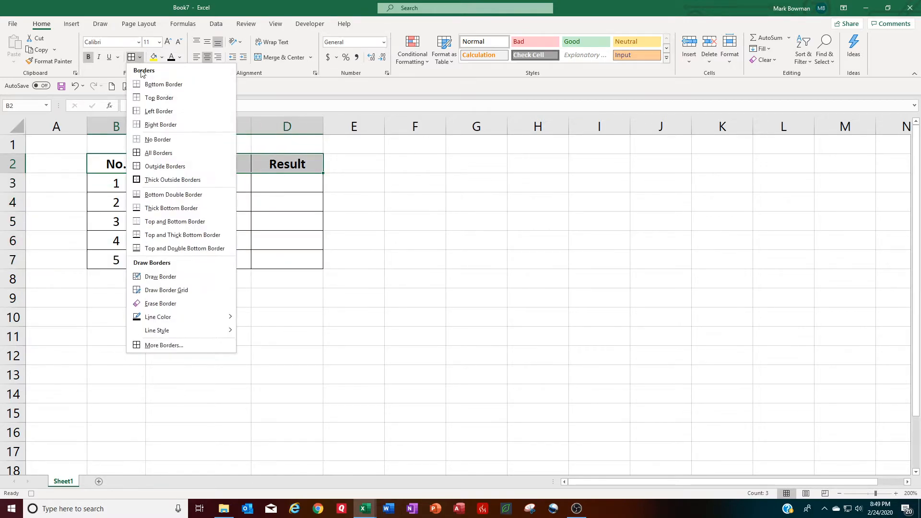
{"action": "left_click", "coordinate": [158, 179]}
{"action": "left_click_drag", "start_coordinate": [107, 184], "coordinate": [267, 257]}
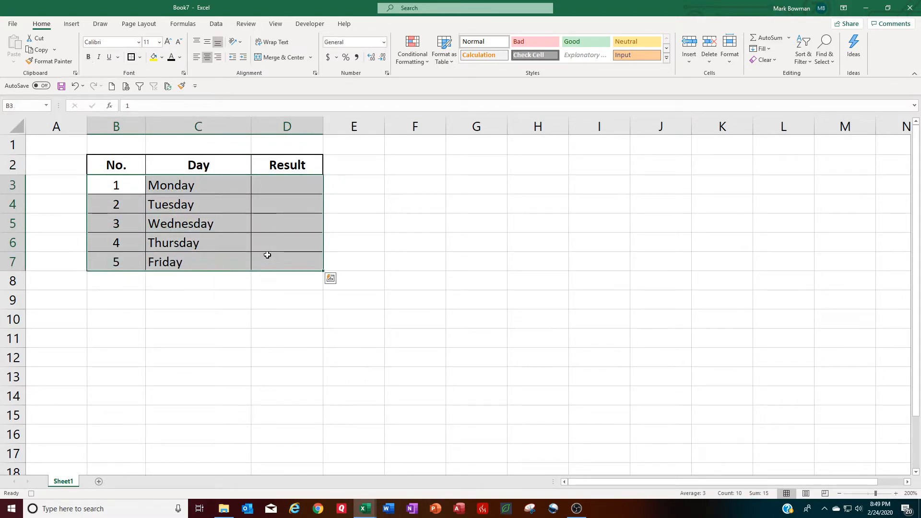
{"action": "left_click", "coordinate": [131, 57]}
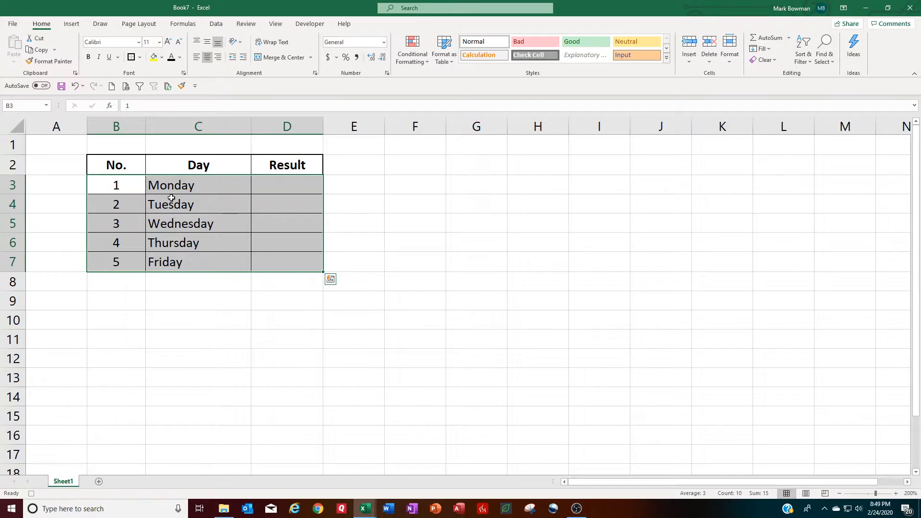
{"action": "left_click", "coordinate": [356, 162]}
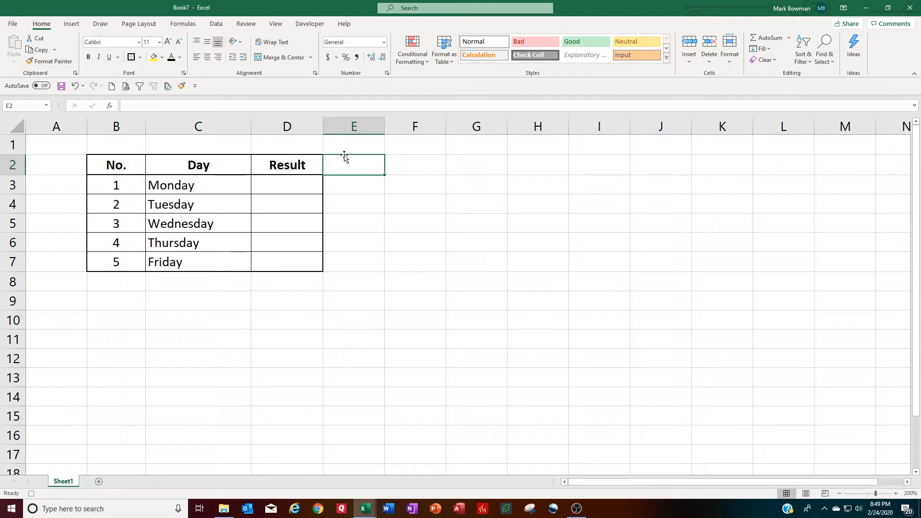
Step: Stop recording the macro with the formatted weekday table complete
{"action": "left_click", "coordinate": [275, 23]}
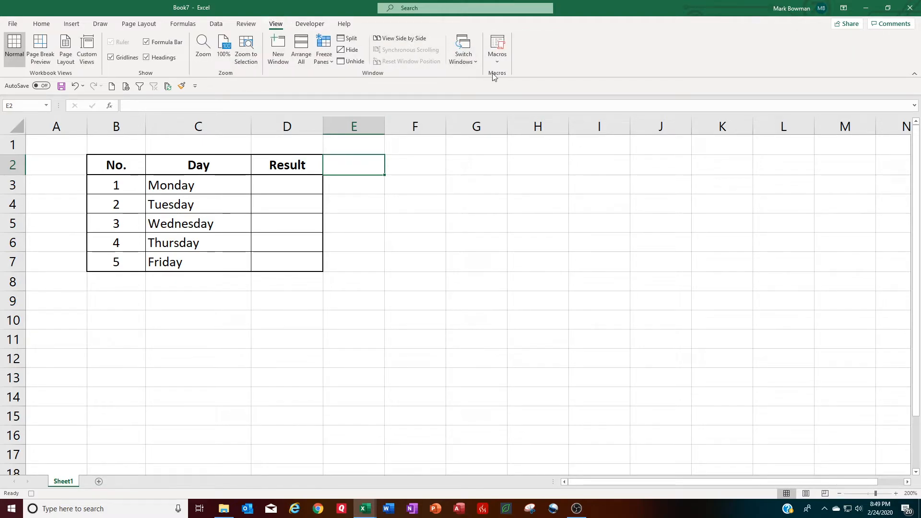
{"action": "left_click", "coordinate": [498, 61]}
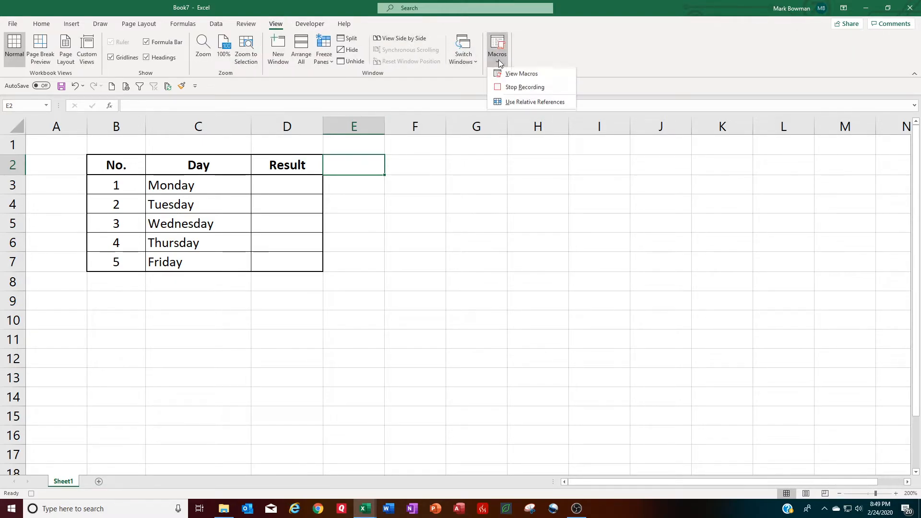
{"action": "left_click", "coordinate": [509, 86]}
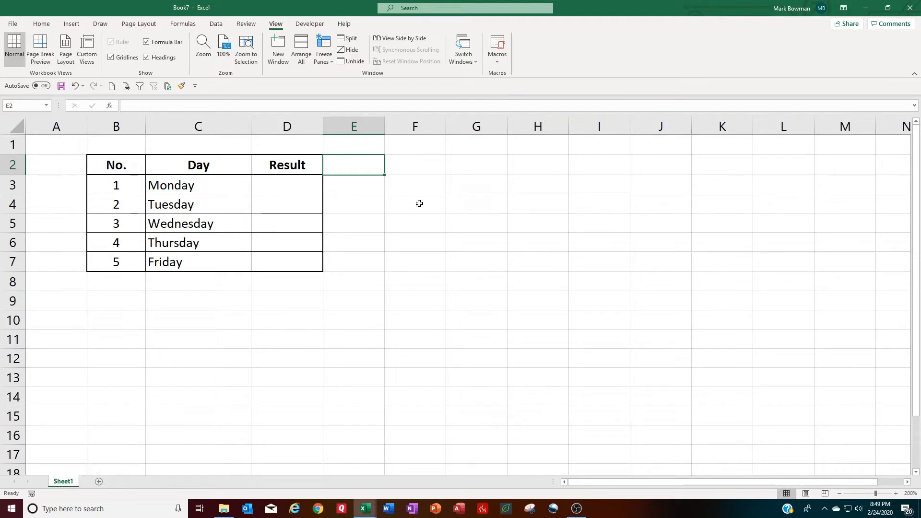
Step: Add a new worksheet after Sheet1 and open the list of recorded macros
{"action": "left_click", "coordinate": [99, 482]}
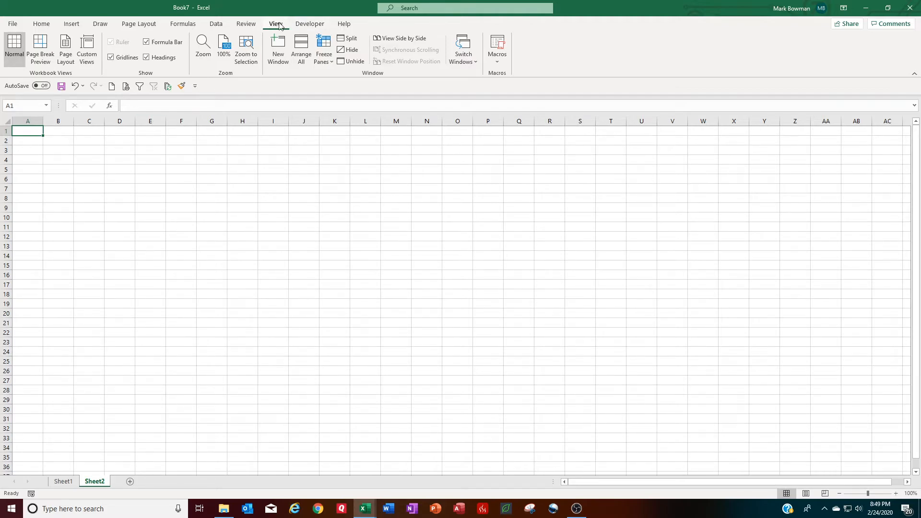
{"action": "left_click", "coordinate": [503, 62]}
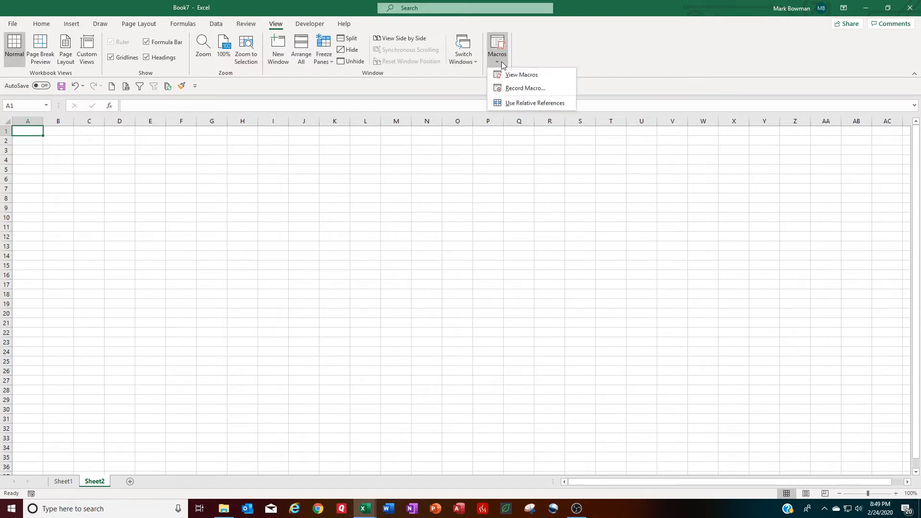
{"action": "left_click", "coordinate": [509, 74]}
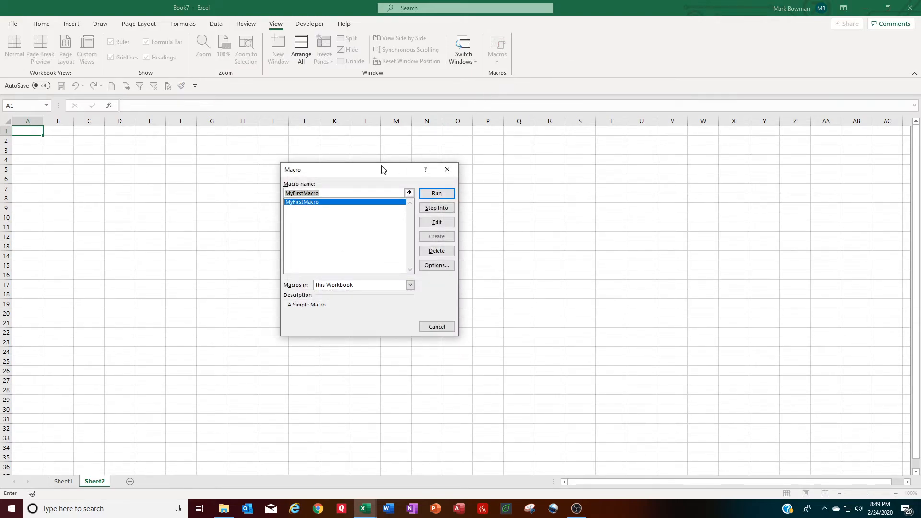
{"action": "key", "text": "XF86AudioLowerVolume"}
{"action": "key", "text": "XF86AudioLowerVolume"}
{"action": "key", "text": "XF86AudioLowerVolume"}
{"action": "key", "text": "XF86AudioLowerVolume"}
{"action": "key", "text": "XF86AudioLowerVolume"}
{"action": "key", "text": "XF86AudioLowerVolume"}
{"action": "key", "text": "XF86AudioLowerVolume"}
{"action": "key", "text": "XF86AudioLowerVolume"}
{"action": "key", "text": "XF86AudioLowerVolume"}
Step: Run MyFirstMacro on the blank Sheet2 to build the weekday table
{"action": "left_click", "coordinate": [437, 193]}
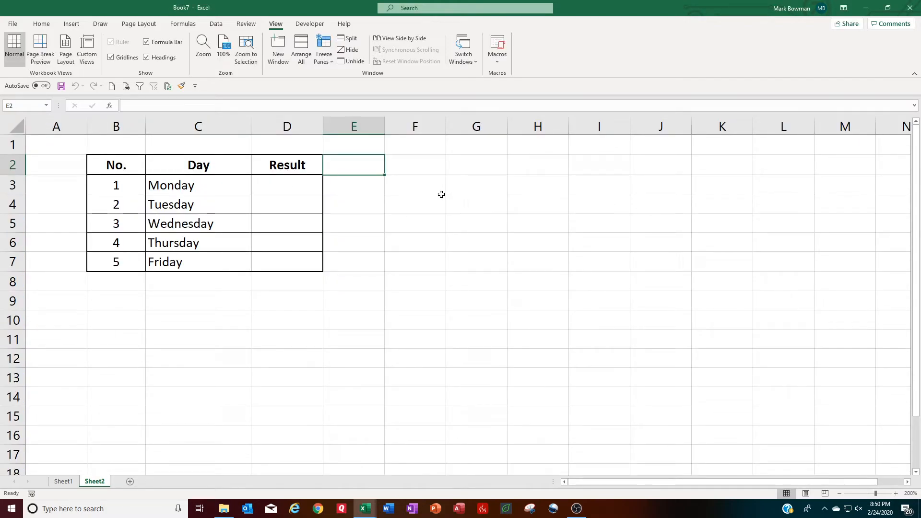
{"action": "key", "text": "XF86AudioLowerVolume"}
Step: Add a third worksheet, select cell J16 and run MyFirstMacro on that sheet
{"action": "left_click", "coordinate": [129, 482]}
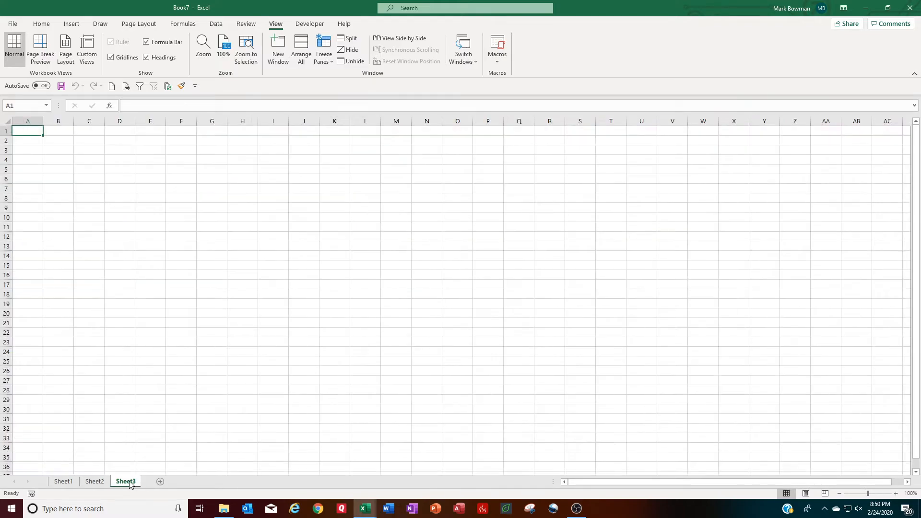
{"action": "left_click", "coordinate": [304, 274]}
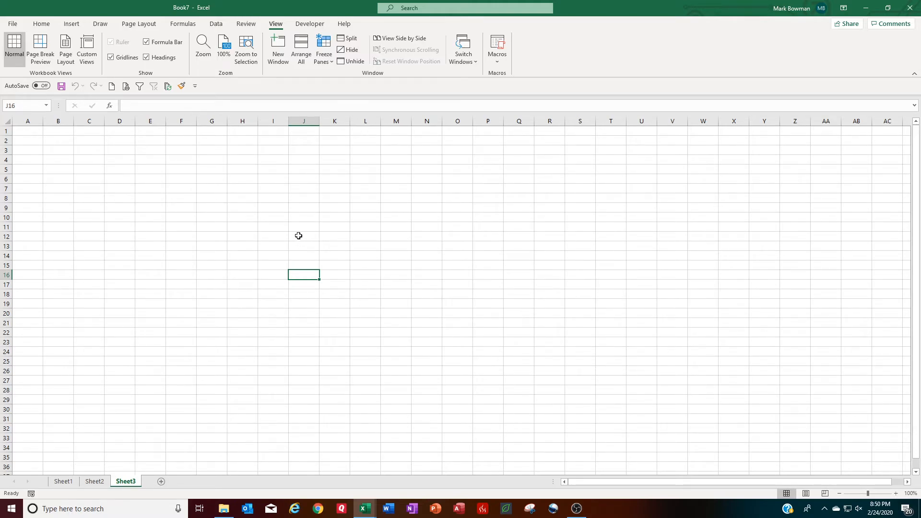
{"action": "left_click", "coordinate": [497, 56]}
{"action": "left_click", "coordinate": [507, 75]}
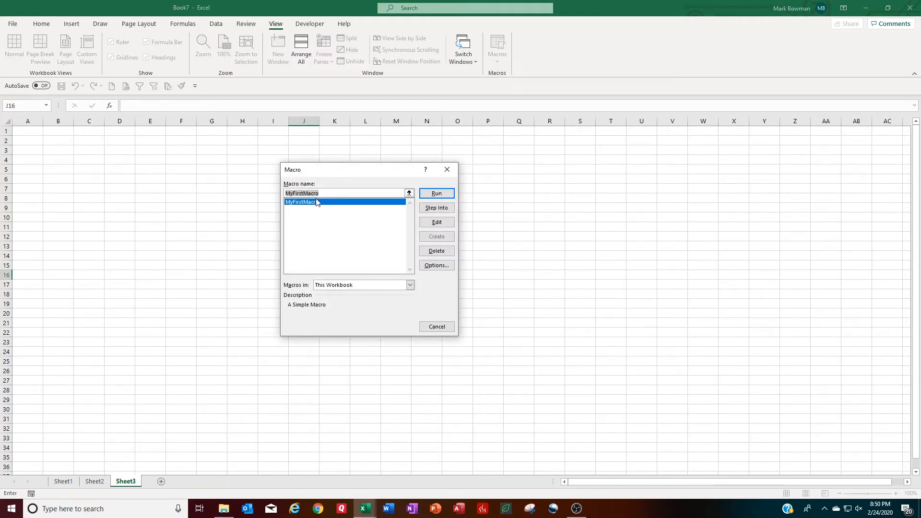
{"action": "left_click", "coordinate": [446, 193]}
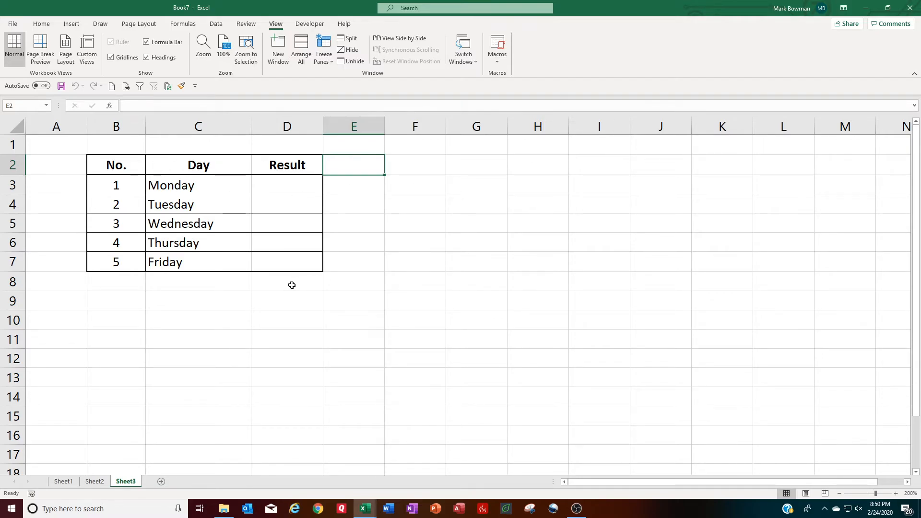
{"action": "key", "text": "XF86AudioLowerVolume"}
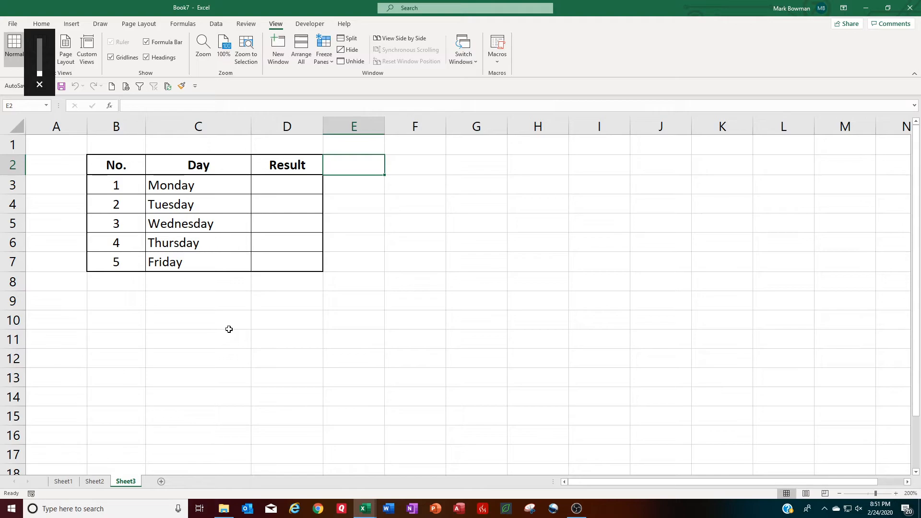
Step: Examine the storage location options for a new macro, keep This Workbook selected, and close the settings without recording
{"action": "left_click", "coordinate": [496, 64]}
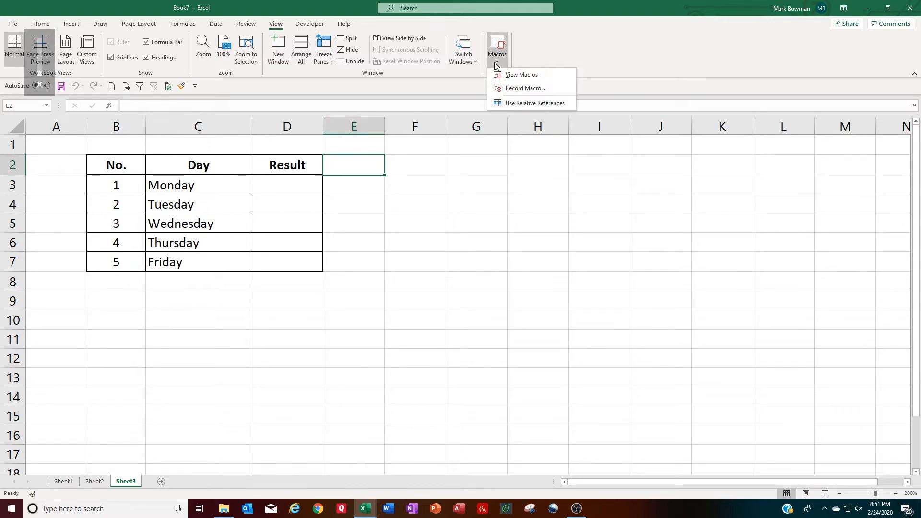
{"action": "left_click", "coordinate": [524, 89]}
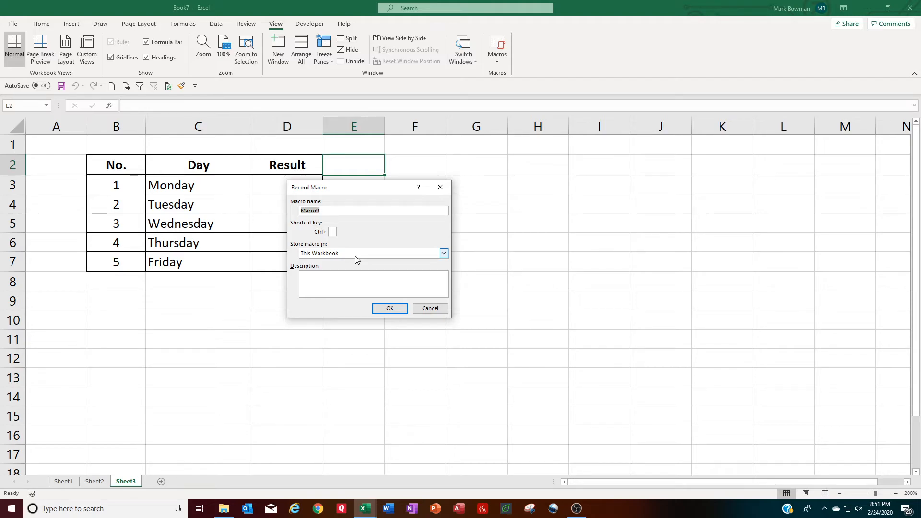
{"action": "left_click", "coordinate": [444, 254]}
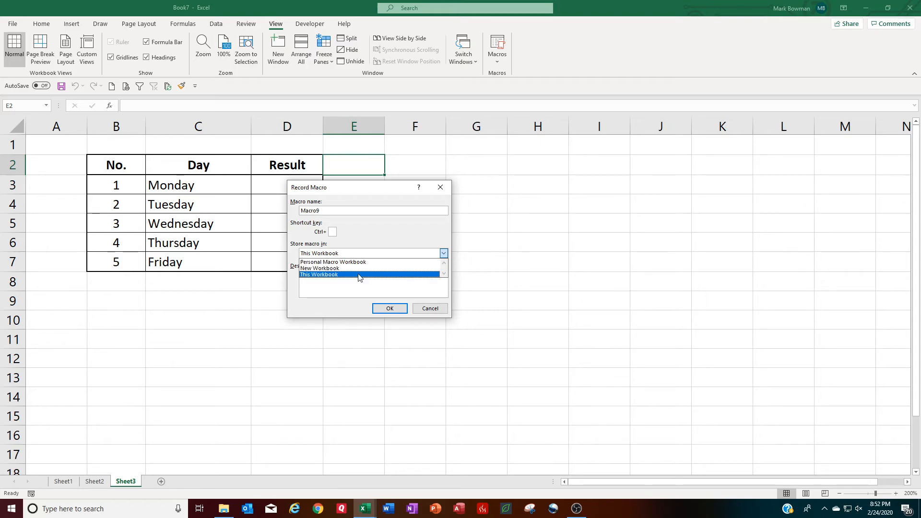
{"action": "left_click", "coordinate": [359, 275]}
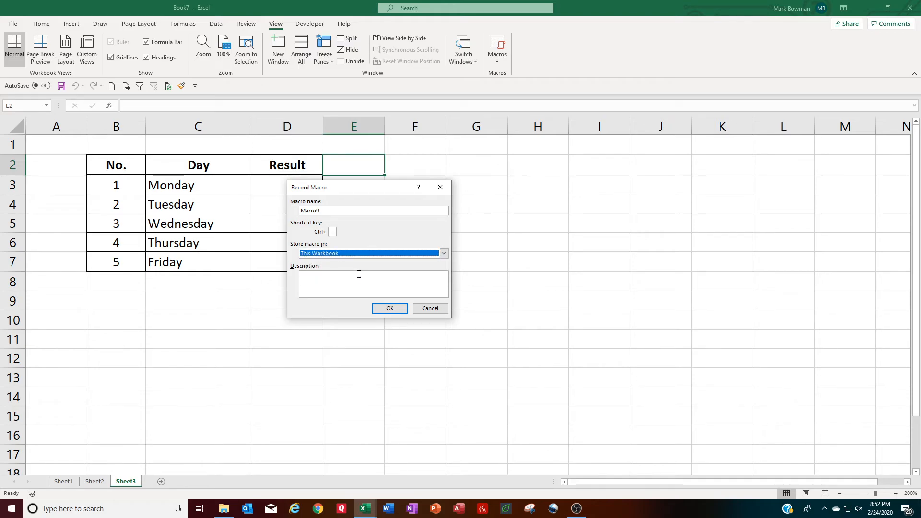
{"action": "left_click", "coordinate": [431, 311]}
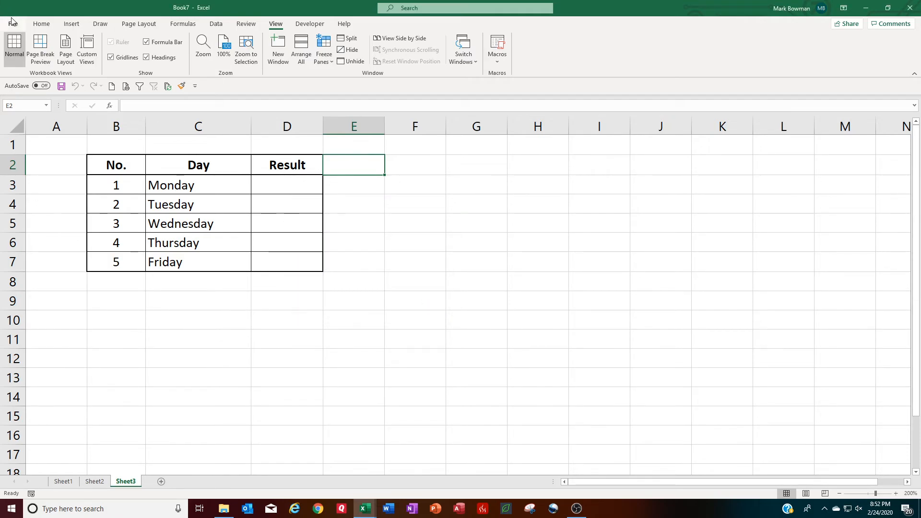
{"action": "left_click", "coordinate": [12, 24]}
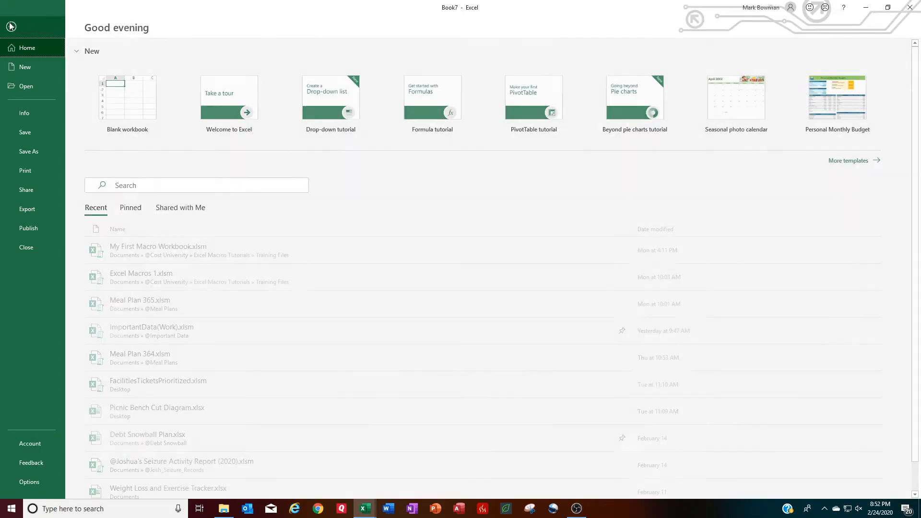
{"action": "left_click", "coordinate": [36, 153]}
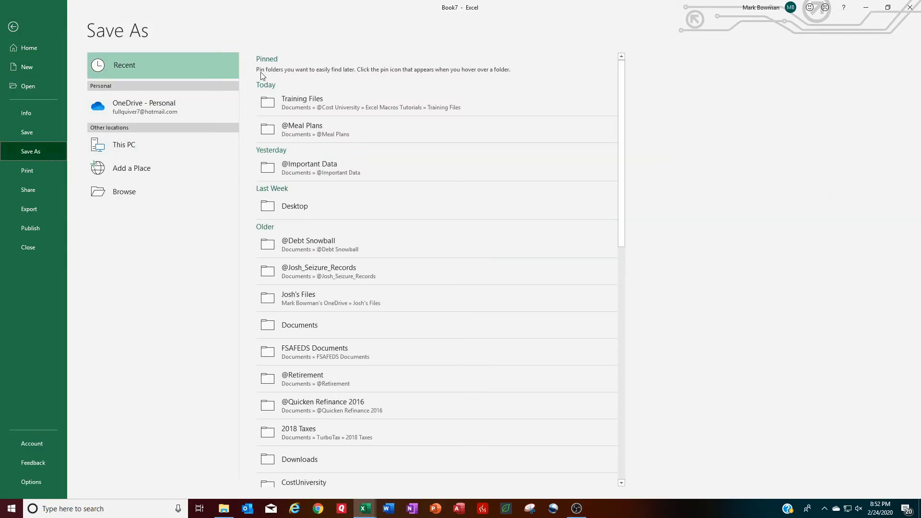
{"action": "left_click", "coordinate": [154, 198]}
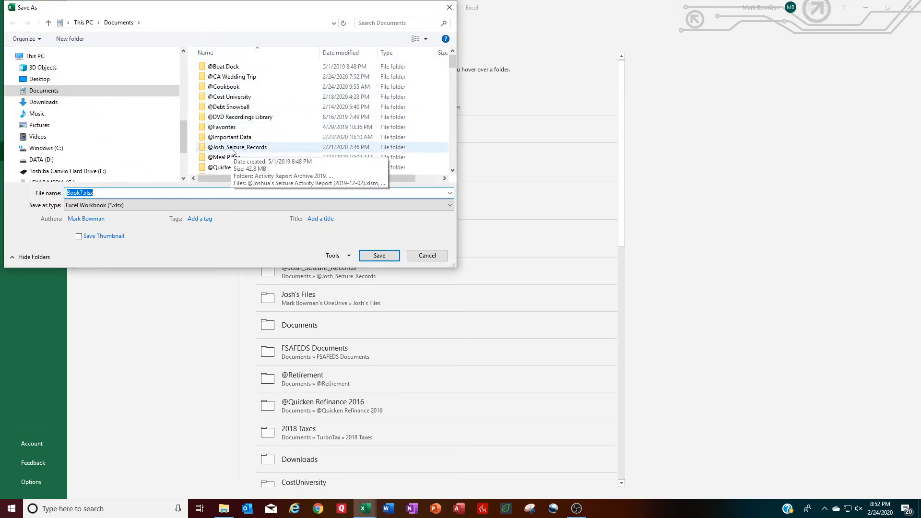
{"action": "double_click", "coordinate": [236, 99]}
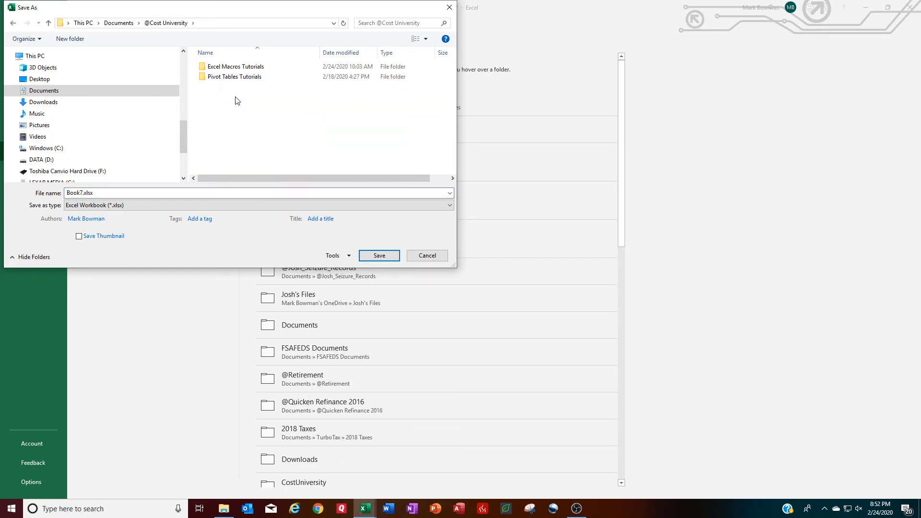
{"action": "double_click", "coordinate": [240, 70]}
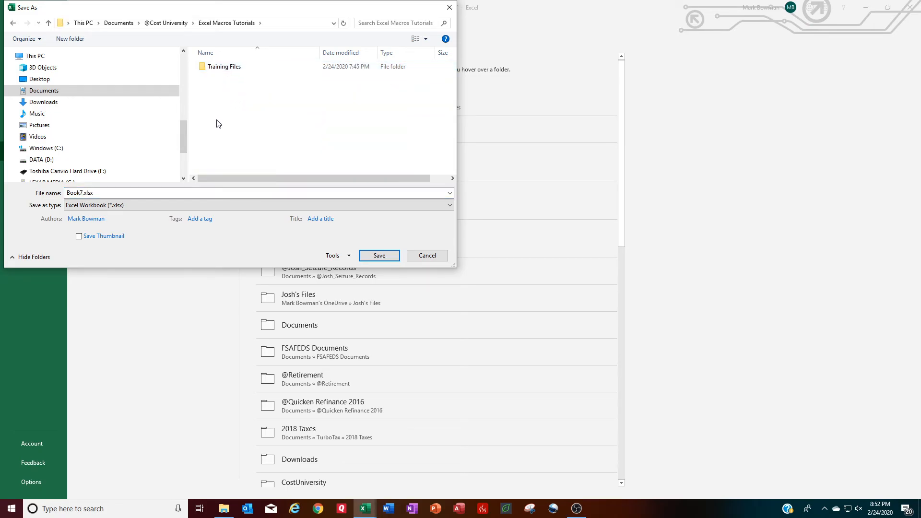
Step: Name the file My First Macro Workbook, try saving it as an Excel Workbook (*.xlsx), and decline the macro-free format
{"action": "left_click_drag", "start_coordinate": [93, 193], "coordinate": [60, 195]}
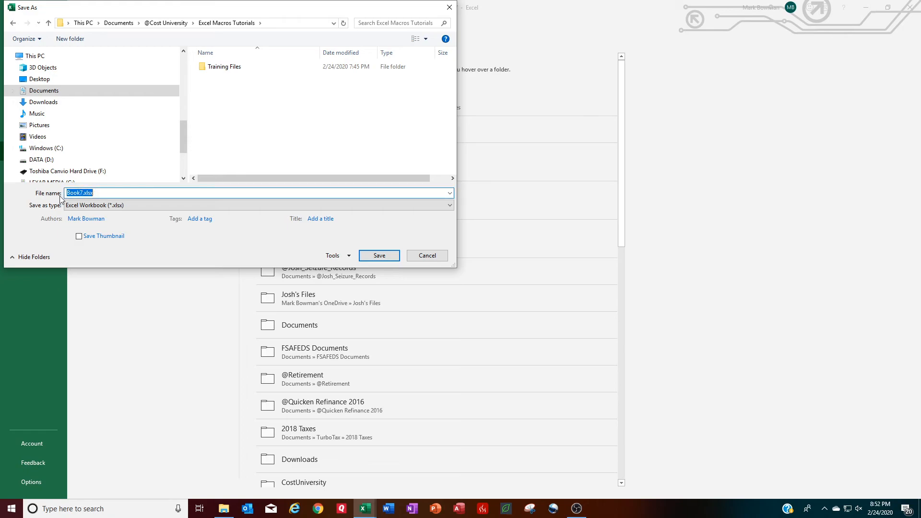
{"action": "type", "text": "My First Macro Workbook"}
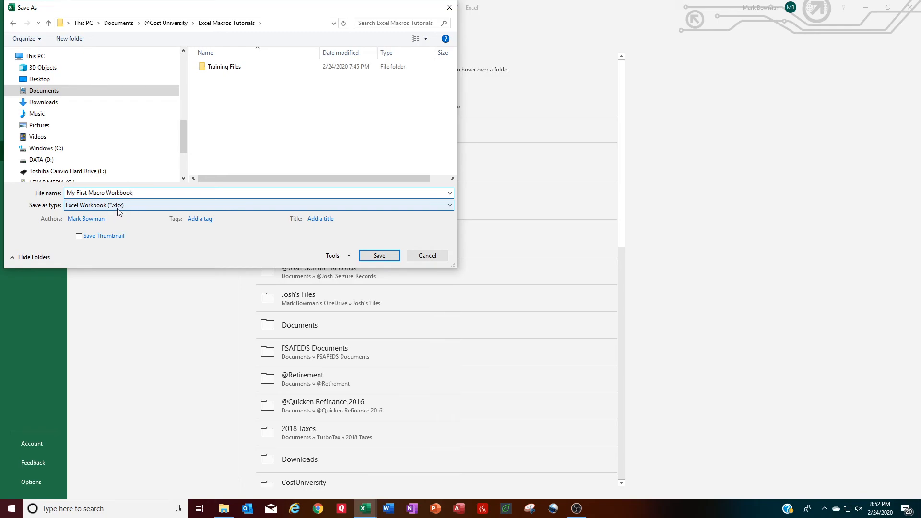
{"action": "left_click", "coordinate": [379, 258]}
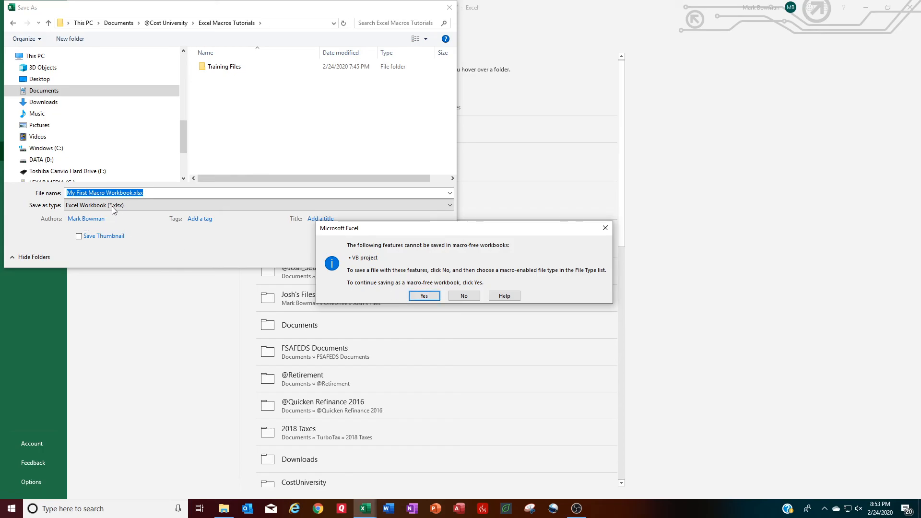
{"action": "left_click", "coordinate": [467, 296]}
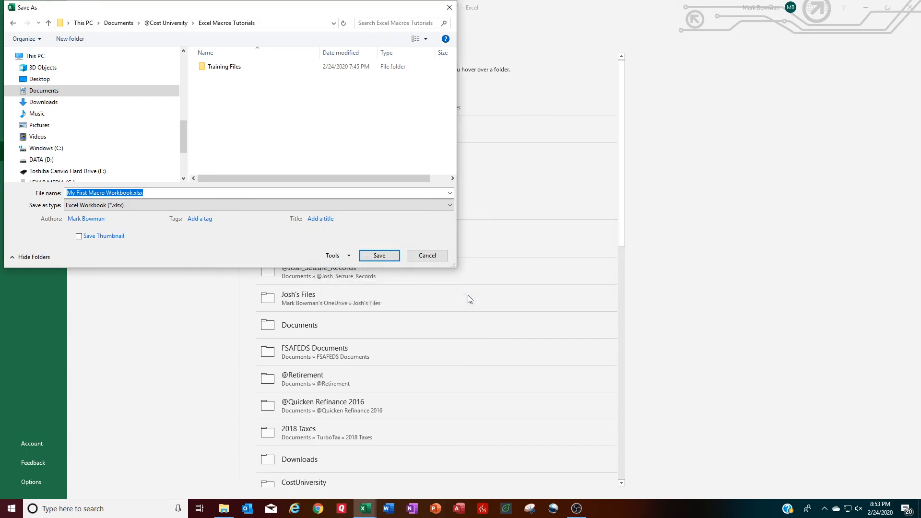
Step: Change the file type to Excel Macro-Enabled Workbook (*.xlsm) and save the workbook
{"action": "left_click", "coordinate": [190, 207]}
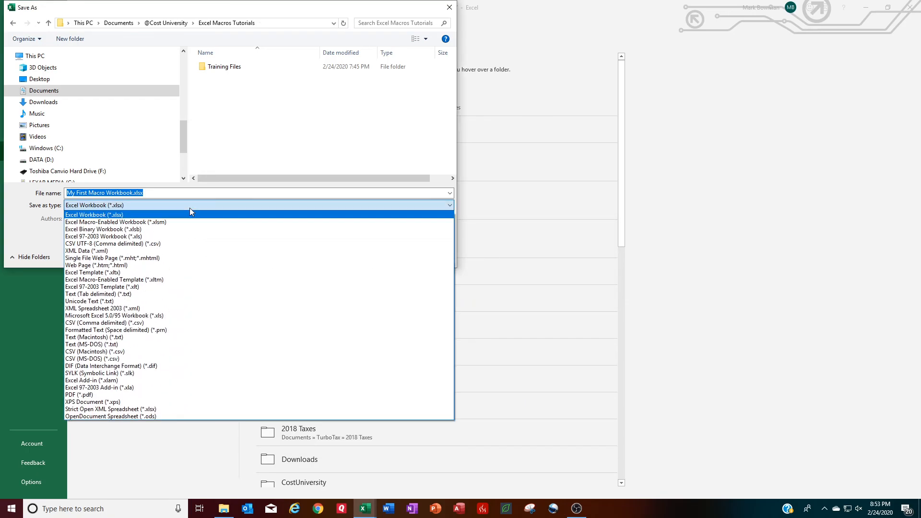
{"action": "left_click", "coordinate": [138, 224]}
{"action": "left_click", "coordinate": [378, 257]}
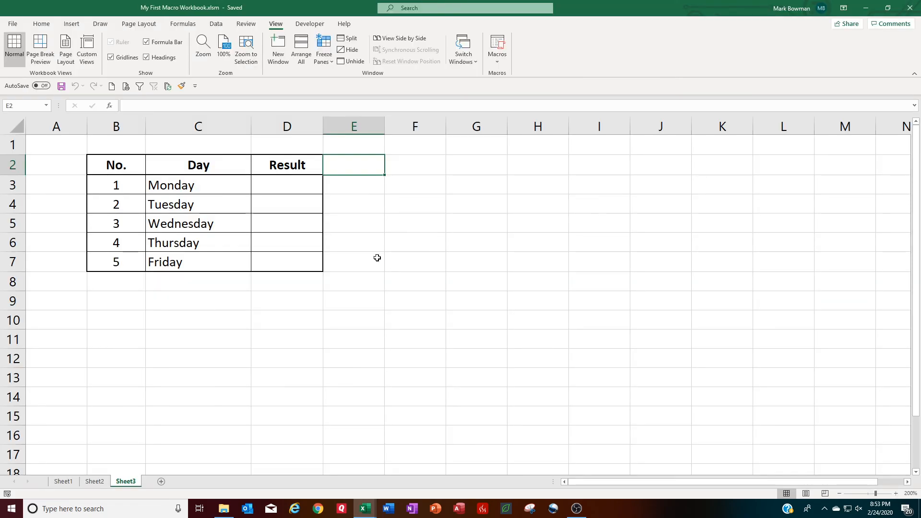